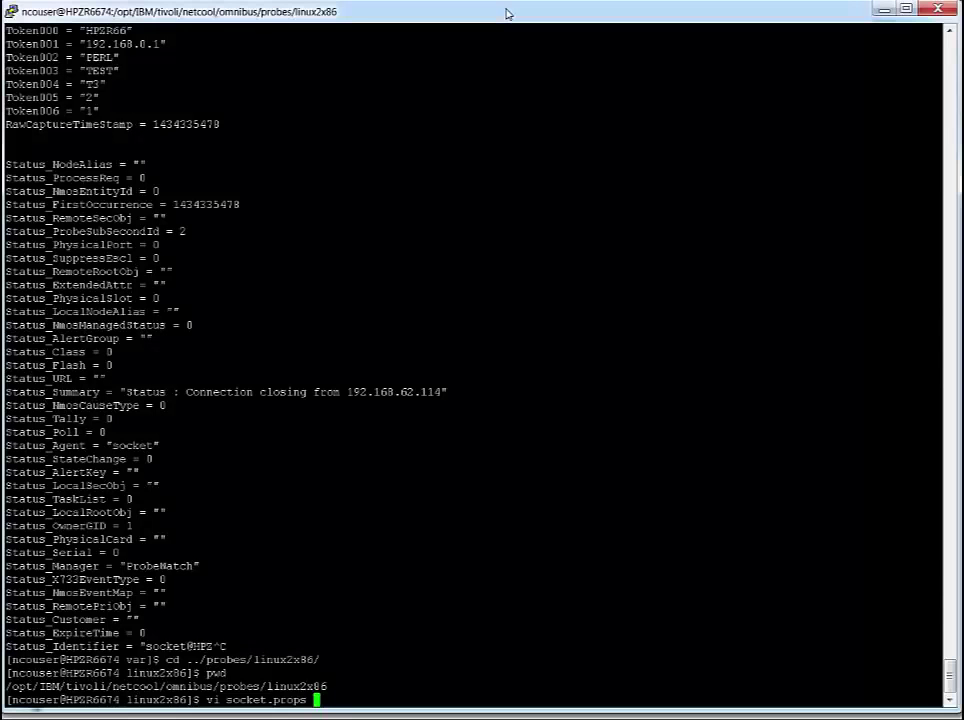
View socket.props in vi, then quit with :q! so it stays unchanged.
{"action": "key", "text": "Return"}
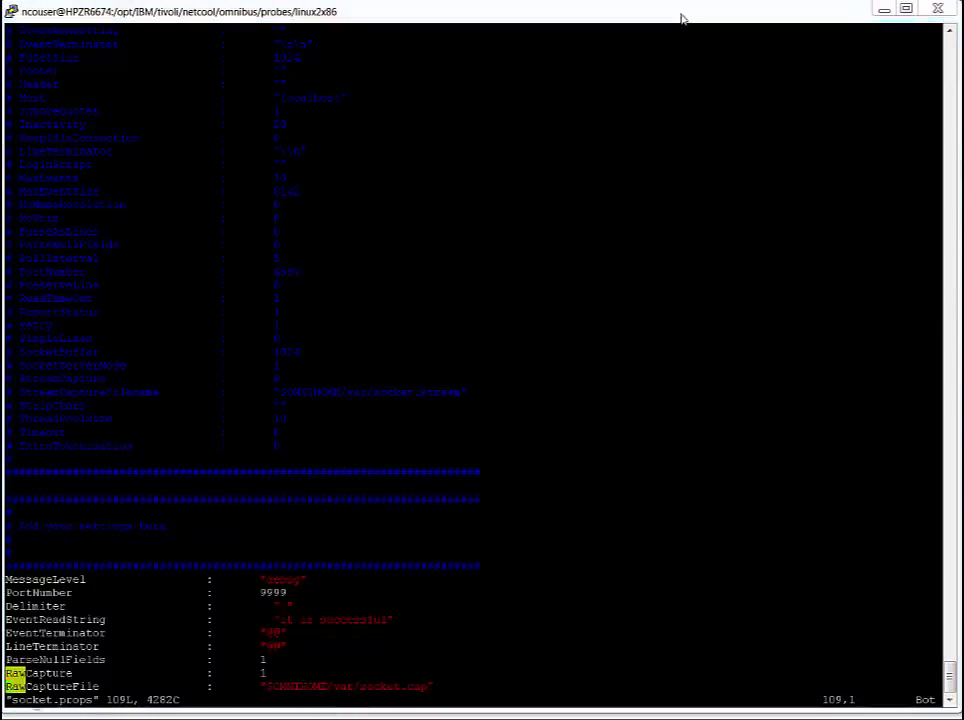
{"action": "type", "text": ":q!"}
{"action": "key", "text": "Return"}
List background jobs to confirm ./nco_p_socket is still running as job [1].
{"action": "type", "text": "jobs\\"}
{"action": "key", "text": "Return"}
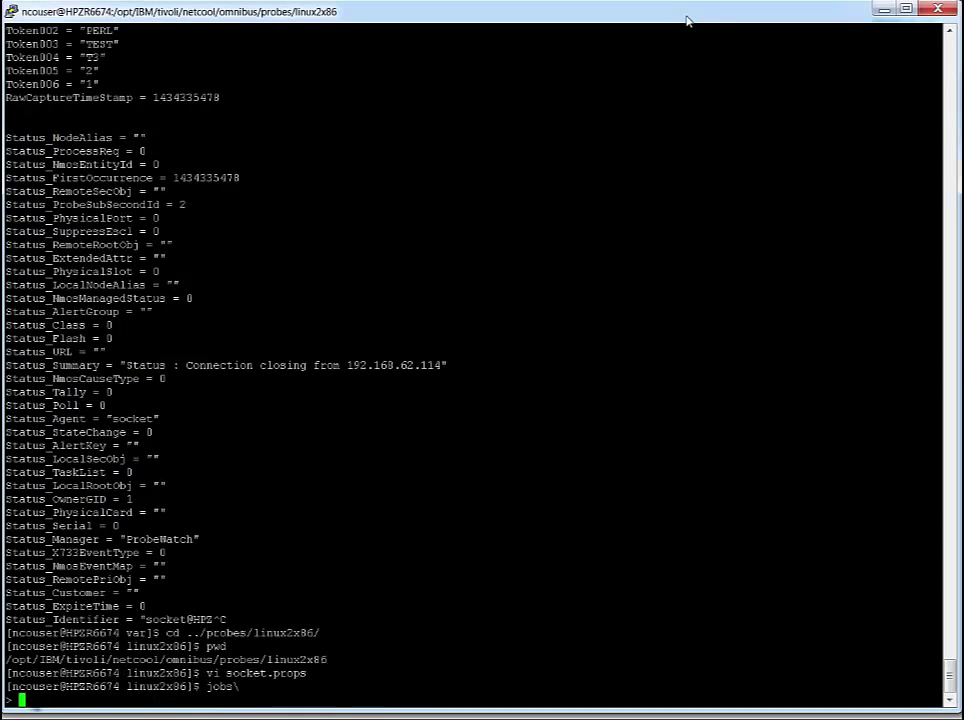
{"action": "type", "text": "jobs"}
{"action": "key", "text": "Return"}
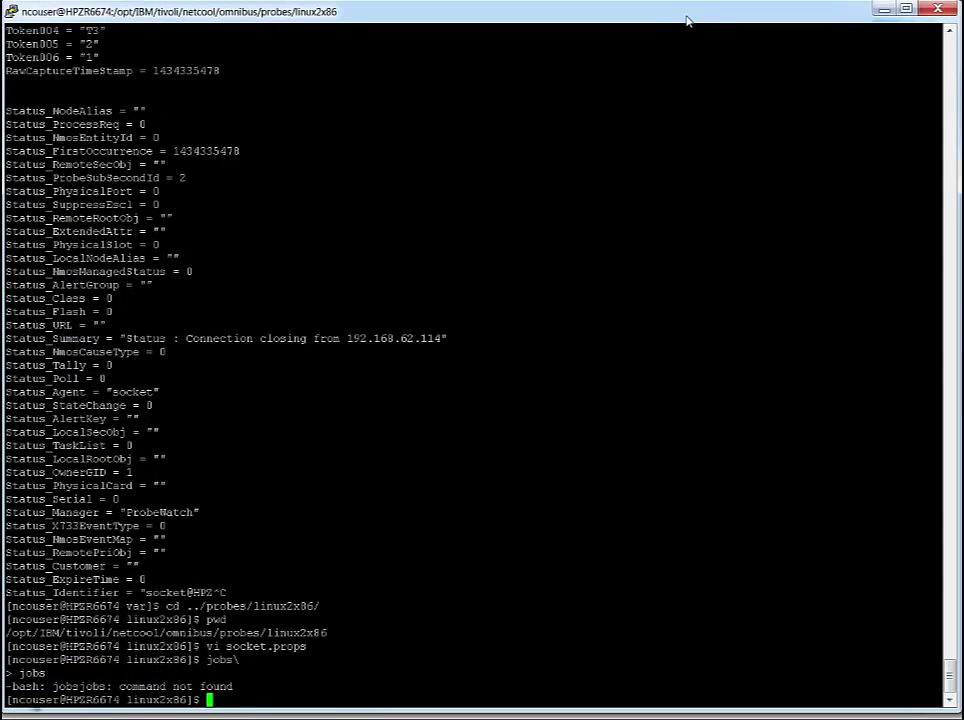
{"action": "type", "text": "jobs"}
{"action": "key", "text": "Return"}
{"action": "type", "text": "kill "}
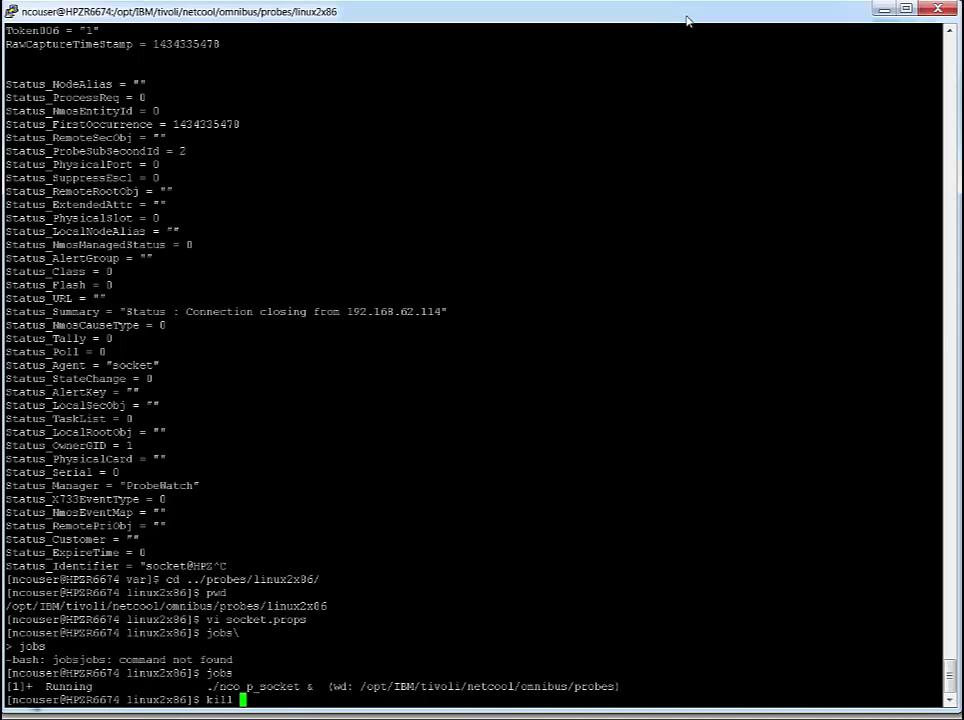
{"action": "type", "text": "%1"}
Kill background job %1 and confirm with jobs that the old socket probe ended.
{"action": "key", "text": "Return"}
{"action": "type", "text": "jo"}
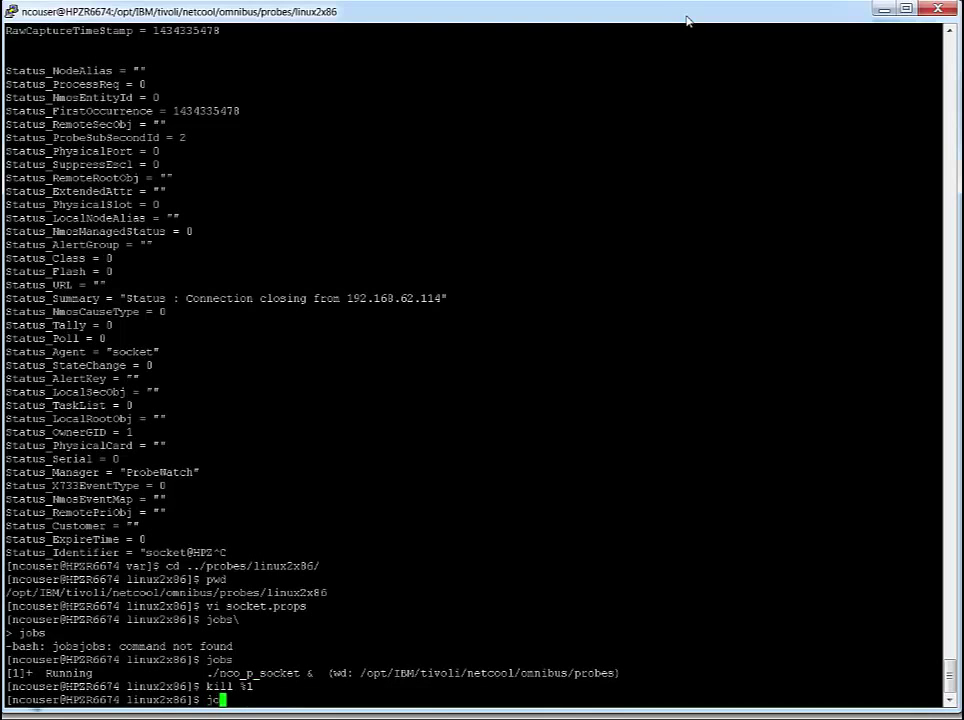
{"action": "type", "text": "bs"}
{"action": "key", "text": "Return"}
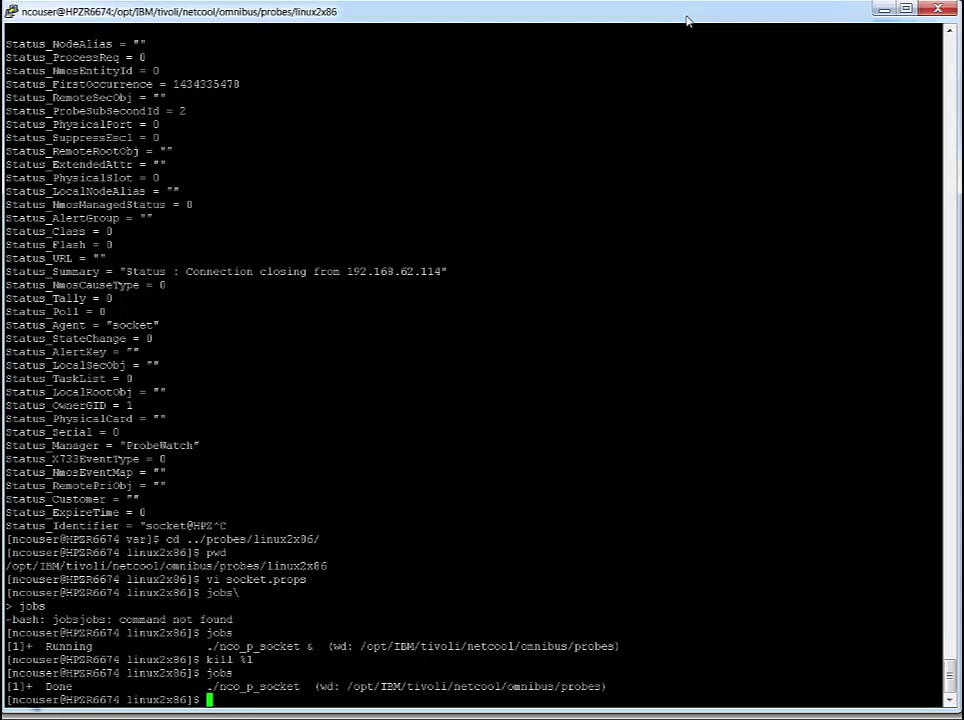
Move up to the probes directory and relaunch ./nco_p_socket in the background.
{"action": "type", "text": "pwd"}
{"action": "key", "text": "Return"}
{"action": "type", "text": "cd .."}
{"action": "key", "text": "Return"}
{"action": "type", "text": "./nco_p_s"}
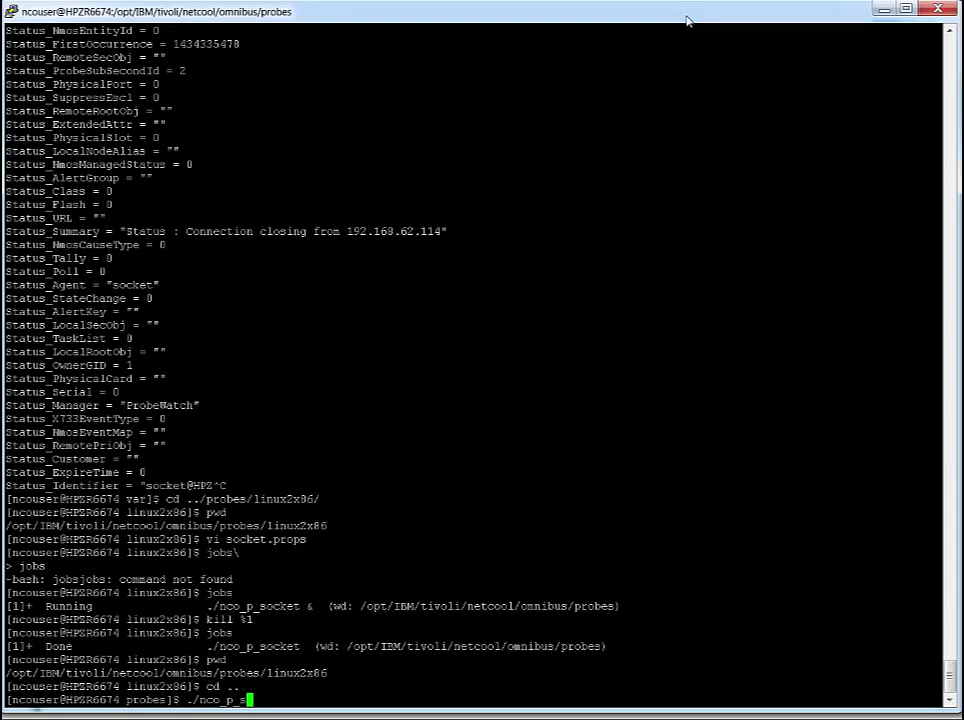
{"action": "key", "text": "Tab"}
{"action": "type", "text": "&"}
{"action": "key", "text": "Return"}
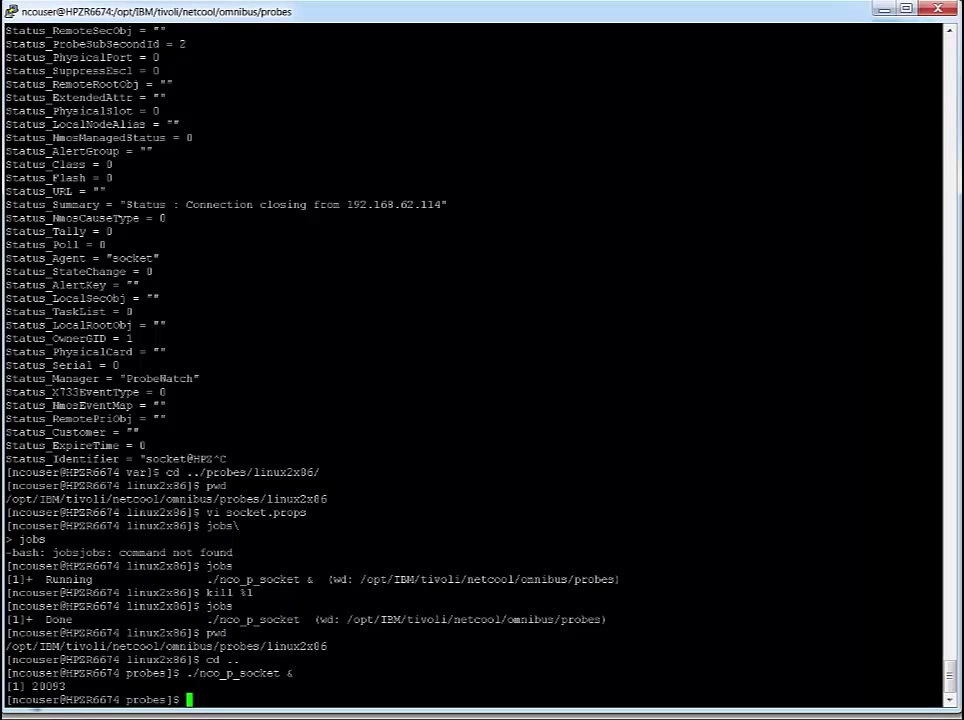
Change into ../var and list its files by modification time with ls -ltr.
{"action": "type", "text": "cd ../var"}
{"action": "key", "text": "Return"}
{"action": "type", "text": "pwd"}
{"action": "key", "text": "Return"}
{"action": "type", "text": "ls -ltr"}
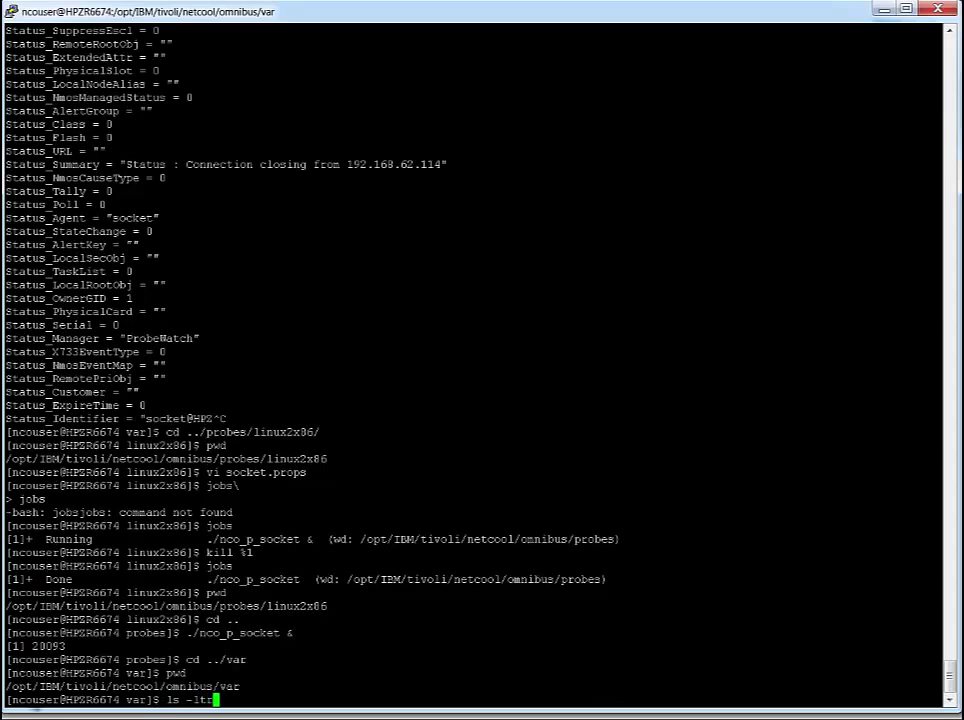
{"action": "key", "text": "Return"}
Follow the socket.cap capture file live with tail -f.
{"action": "type", "text": "f"}
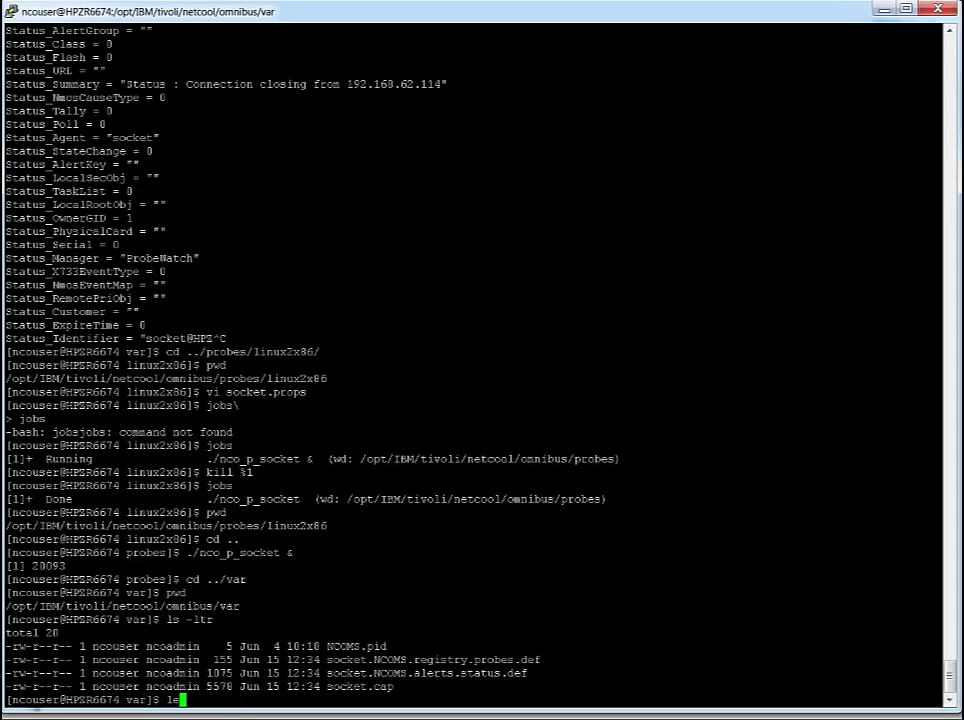
{"action": "type", "text": "ai"}
{"action": "key", "text": "BackSpace"}
{"action": "key", "text": "BackSpace"}
{"action": "key", "text": "BackSpace"}
{"action": "type", "text": "tail -f s"}
{"action": "key", "text": "Tab"}
{"action": "type", "text": "cap"}
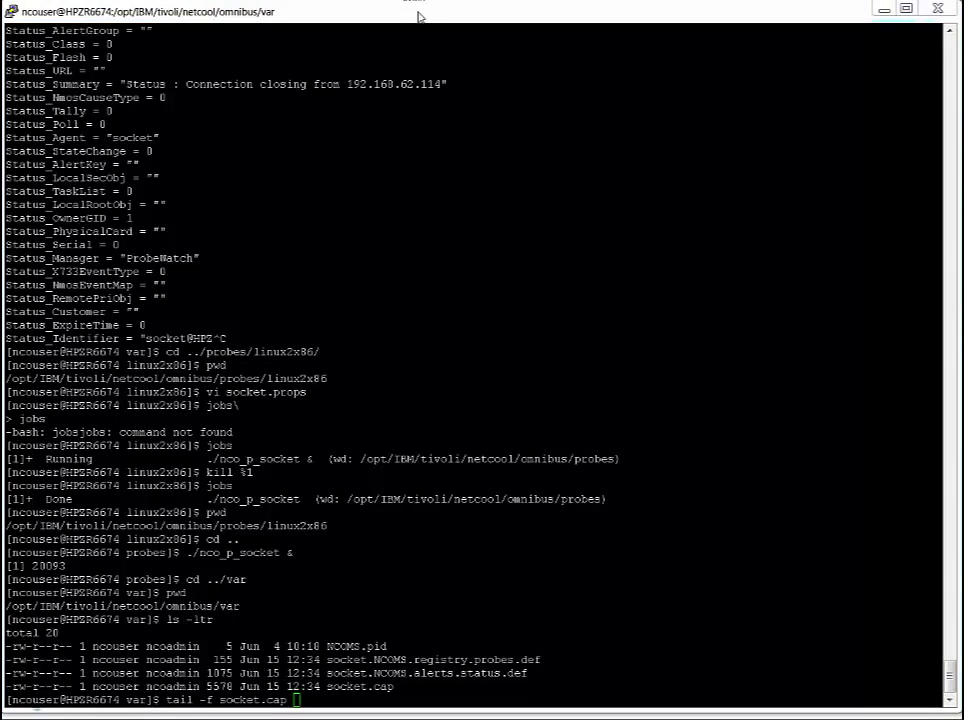
{"action": "left_click", "coordinate": [420, 15]}
{"action": "key", "text": "Return"}
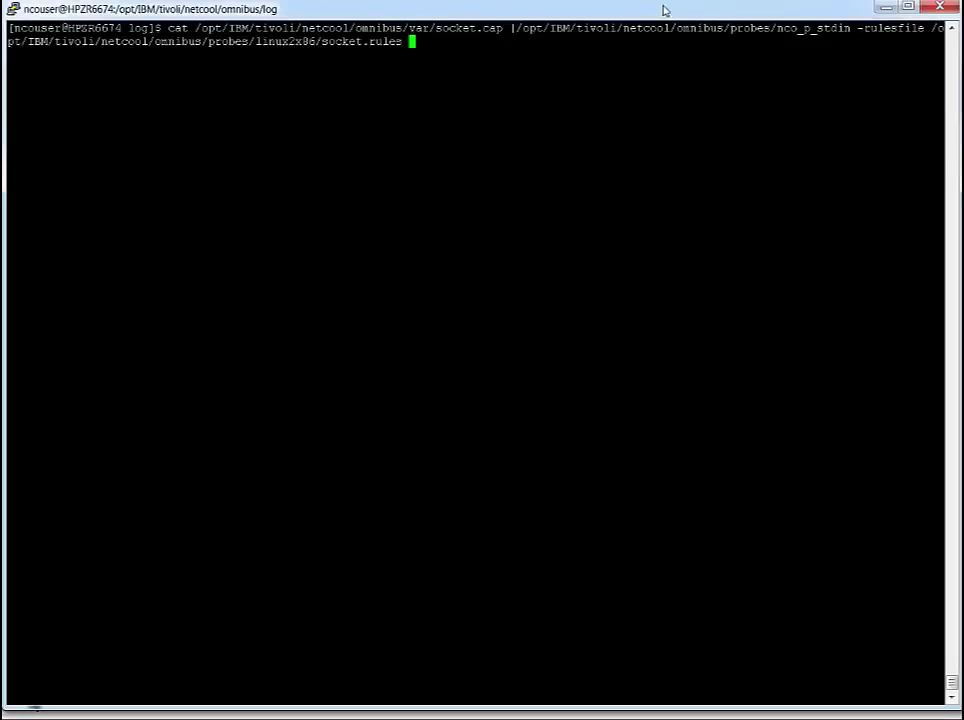
Run cat var/socket.cap | nco_p_stdin -rulesfile probes/linux2x86/socket.rules from the log directory.
{"action": "key", "text": "Return"}
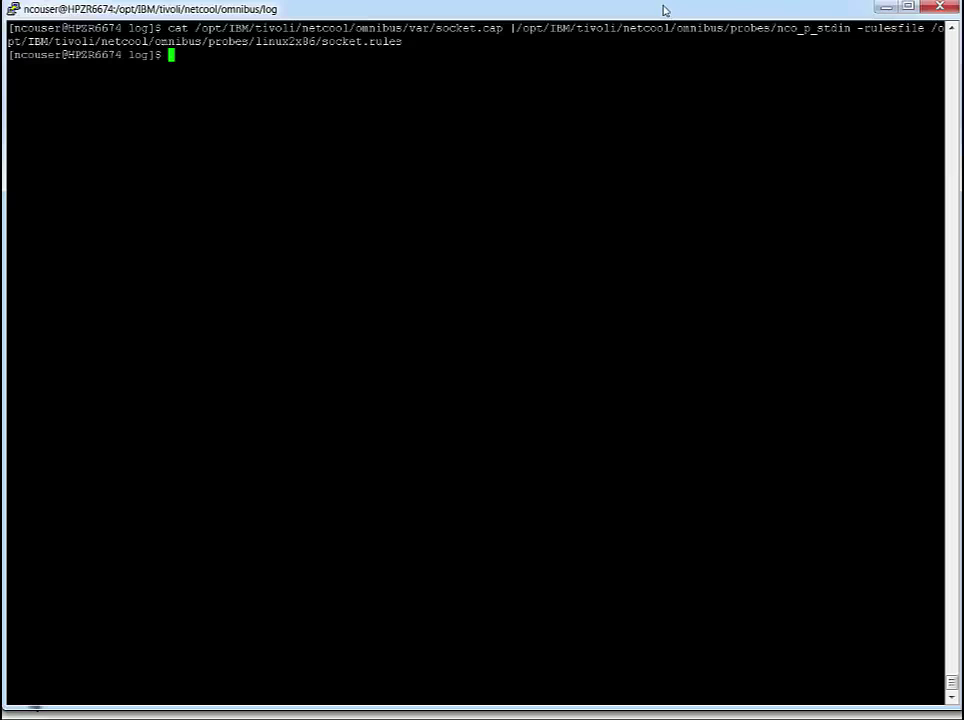
Open stdin.log in less, jump to its end, and highlight the $Hostname and Token000–Token006 lines.
{"action": "type", "text": "less std"}
{"action": "key", "text": "Tab"}
{"action": "key", "text": "Return"}
{"action": "key", "text": "shift+g"}
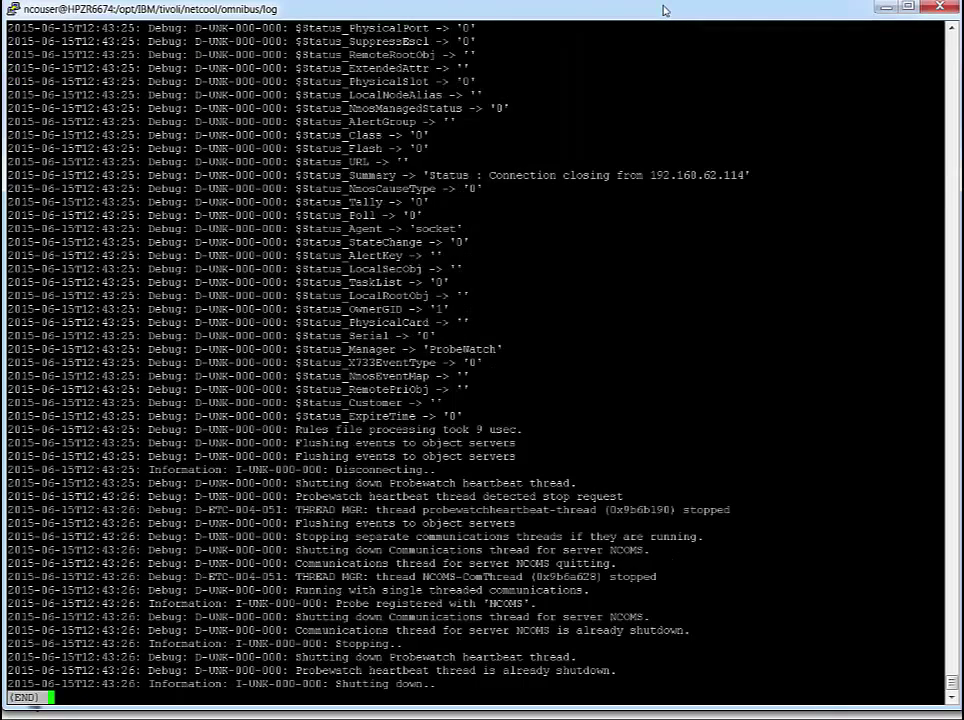
{"action": "key", "text": "Up"}
{"action": "key", "text": "Up"}
{"action": "key", "text": "Up"}
{"action": "key", "text": "Up"}
{"action": "key", "text": "Up"}
{"action": "key", "text": "Up"}
{"action": "key", "text": "Up"}
{"action": "key", "text": "Up"}
{"action": "key", "text": "Up"}
{"action": "key", "text": "Up"}
{"action": "key", "text": "Up"}
{"action": "key", "text": "Up"}
{"action": "key", "text": "Up"}
{"action": "key", "text": "Up"}
{"action": "key", "text": "Up"}
{"action": "key", "text": "Up"}
{"action": "key", "text": "Up"}
{"action": "key", "text": "Up"}
{"action": "key", "text": "Up"}
{"action": "key", "text": "Up"}
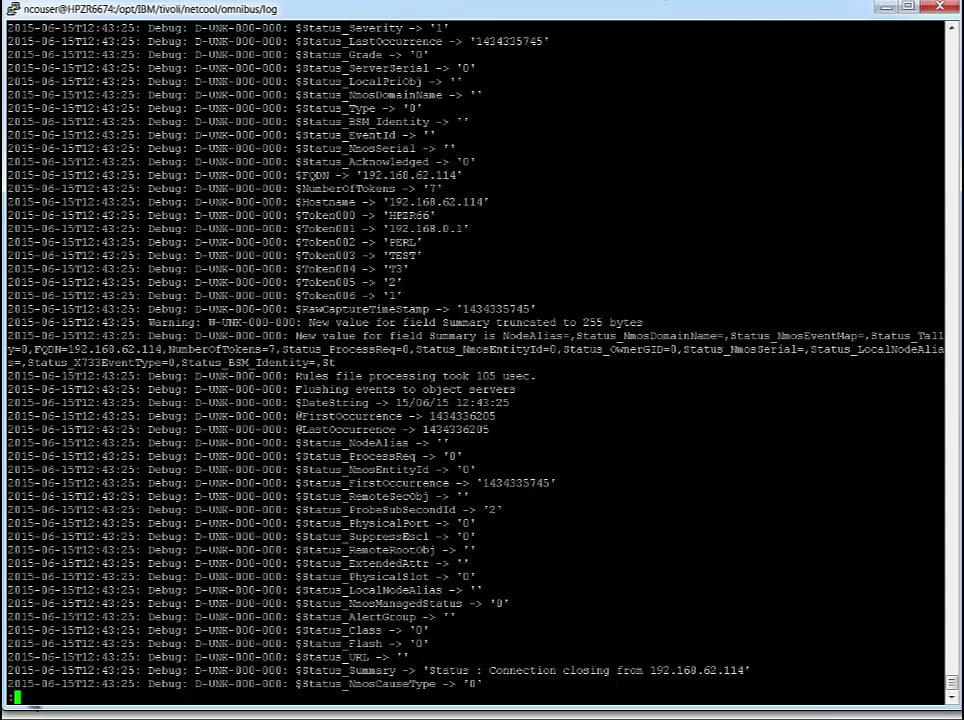
{"action": "left_click_drag", "start_coordinate": [463, 202], "coordinate": [595, 292]}
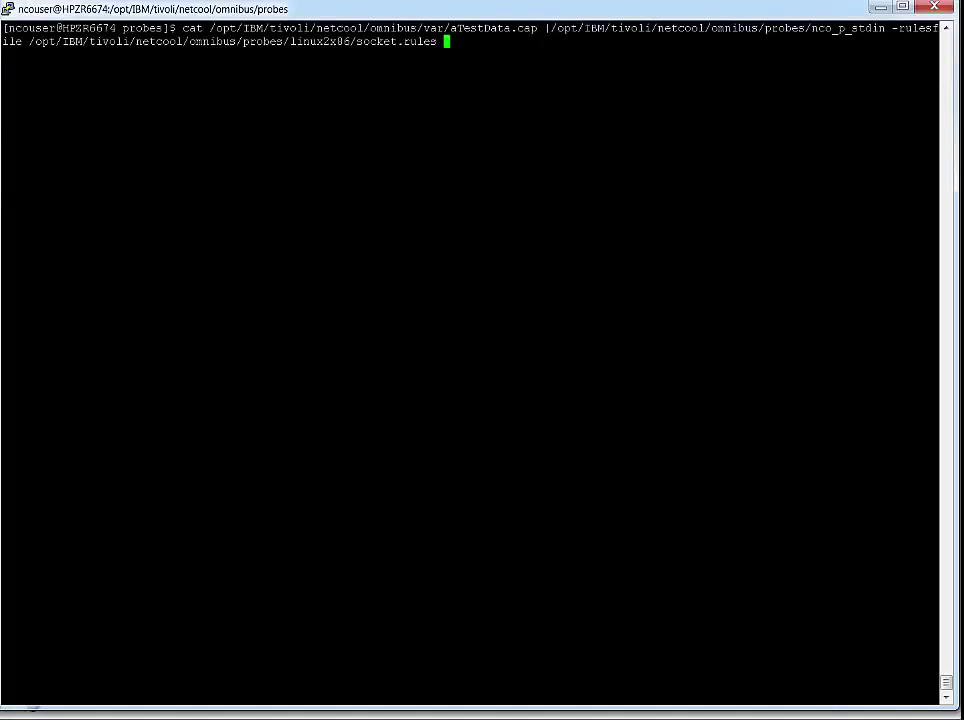
Run the aTestData.cap replay through nco_p_stdin with socket.rules, then type less ../log/stdin.log.
{"action": "key", "text": "Return"}
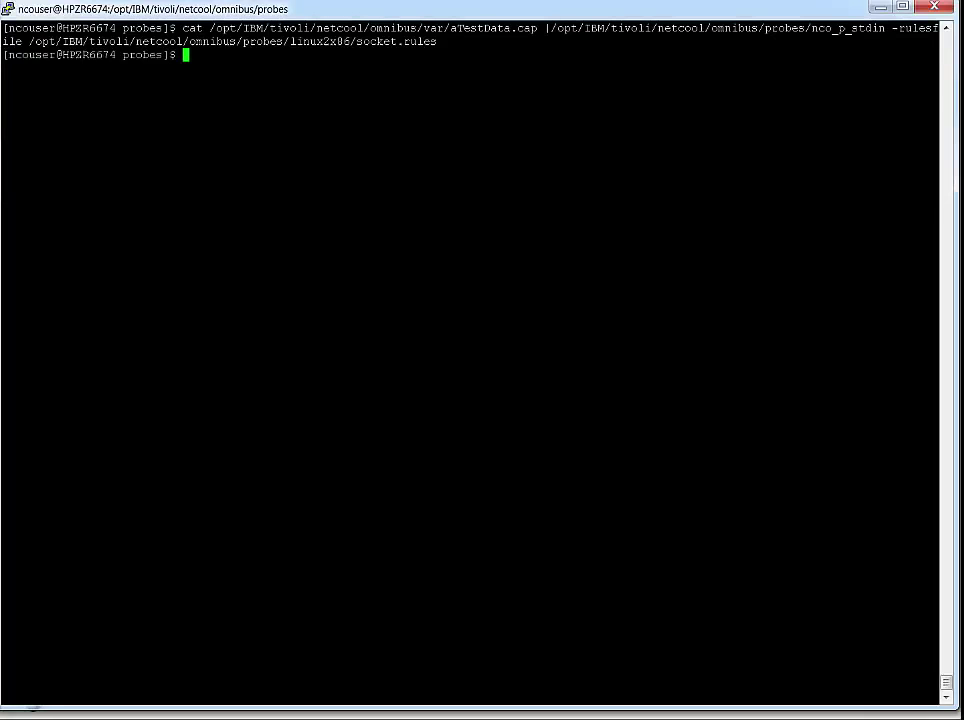
{"action": "type", "text": "less ../log/stdin.log"}
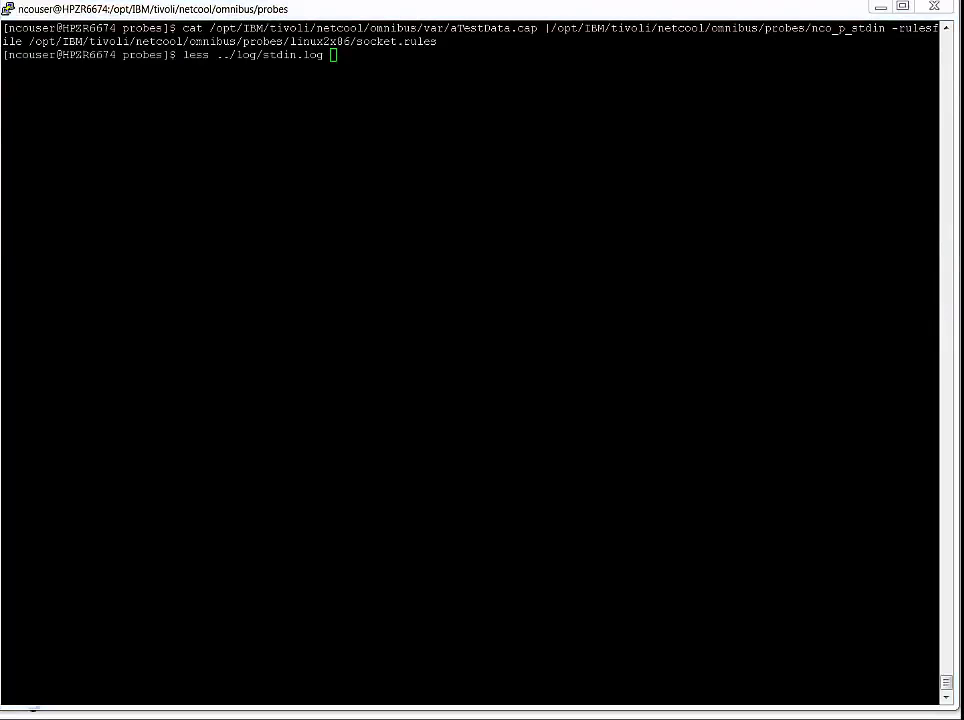
Show the end of ../log/stdin.log and highlight the Token lines and HPZR66 hostname extraction message.
{"action": "left_click", "coordinate": [471, 8]}
{"action": "key", "text": "Return"}
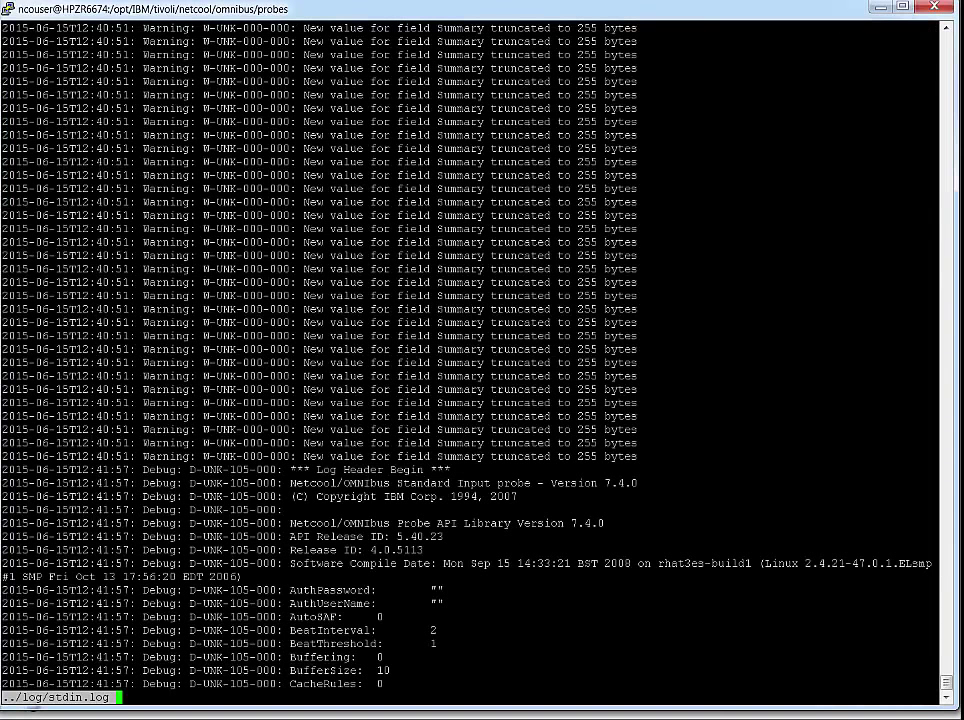
{"action": "key", "text": "shift+g"}
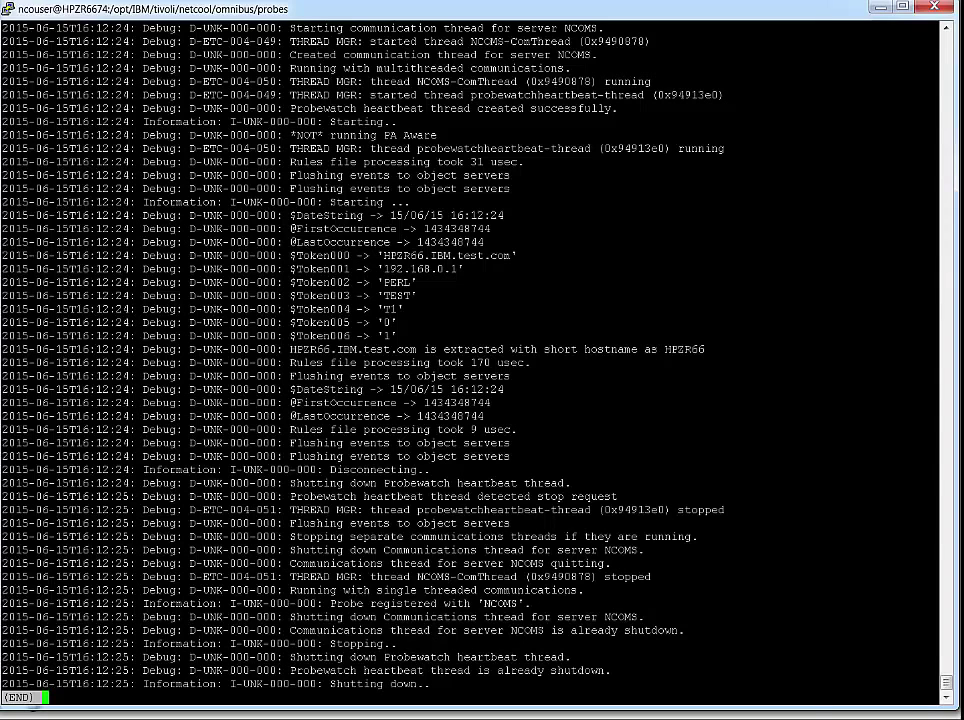
{"action": "left_click_drag", "start_coordinate": [3, 255], "coordinate": [781, 362]}
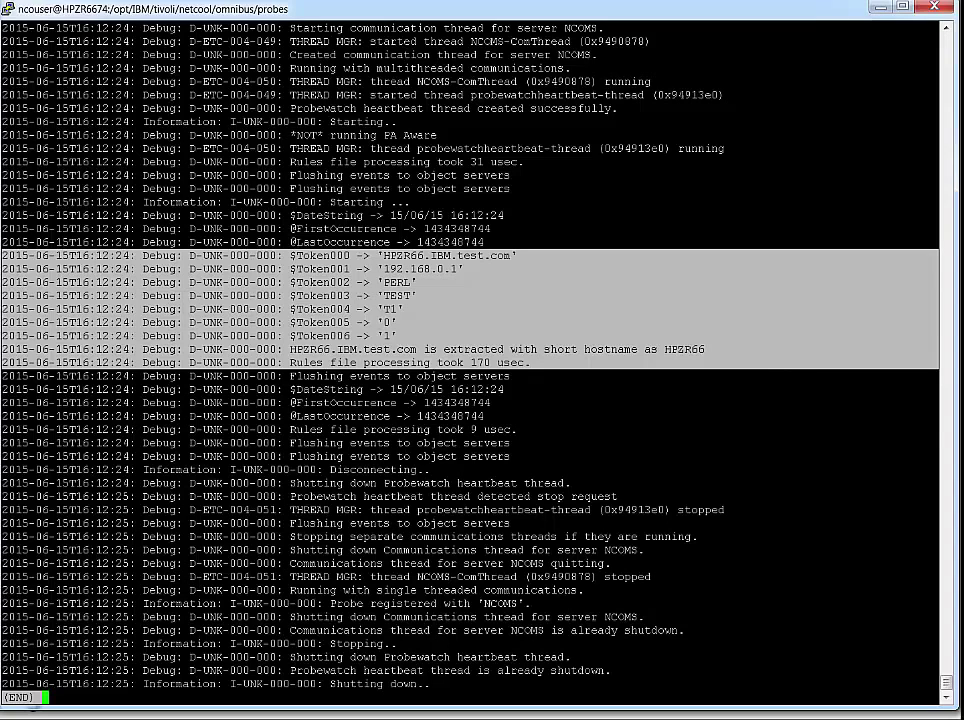